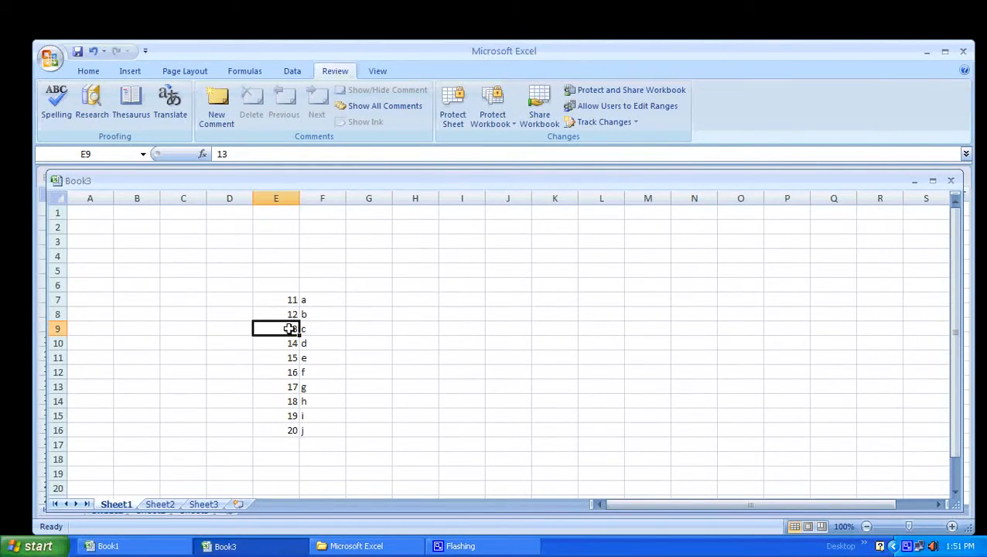
# Move the value 13 from cell E9 to cell I6 by cutting and pasting it
pyautogui.rightClick(289, 329)
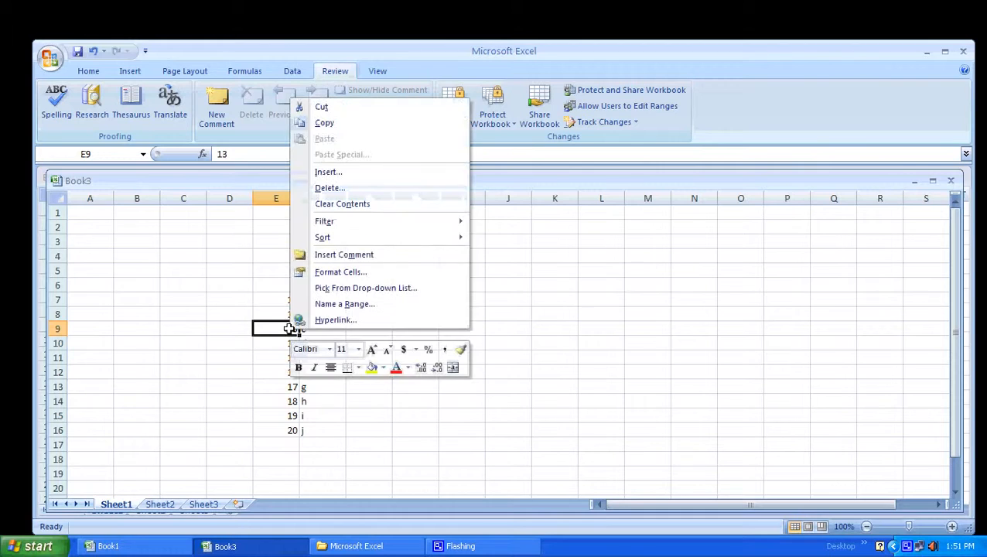
pyautogui.click(328, 108)
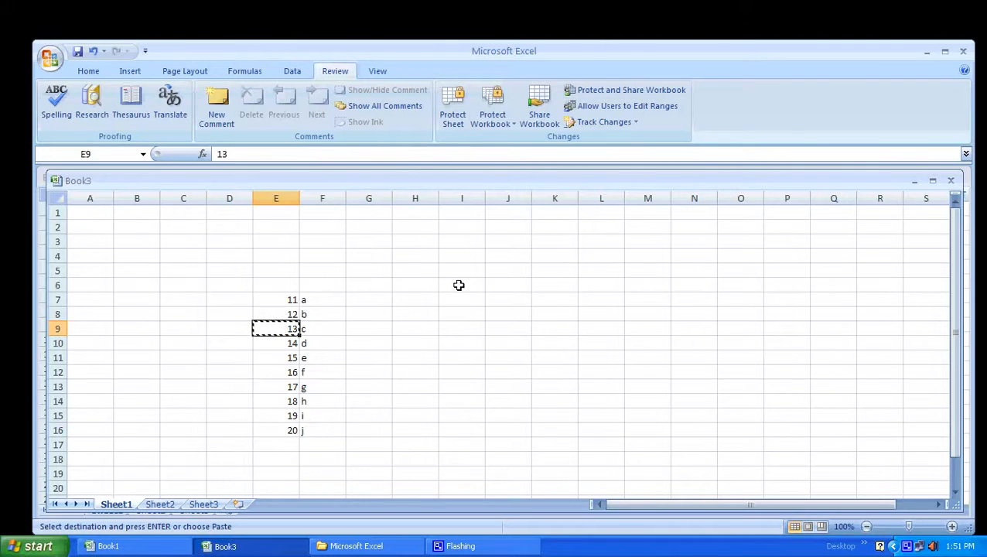
pyautogui.click(460, 284)
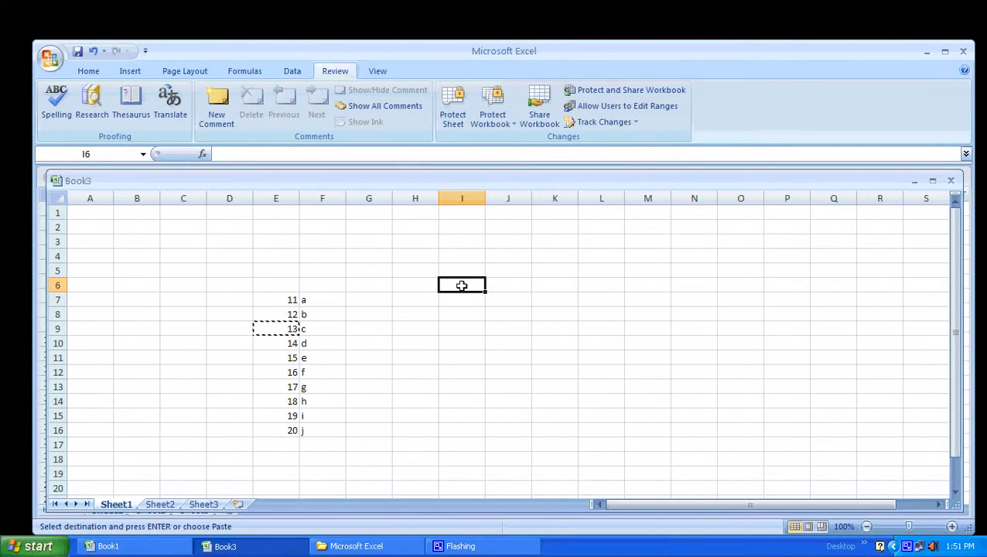
pyautogui.rightClick(463, 288)
pyautogui.click(495, 327)
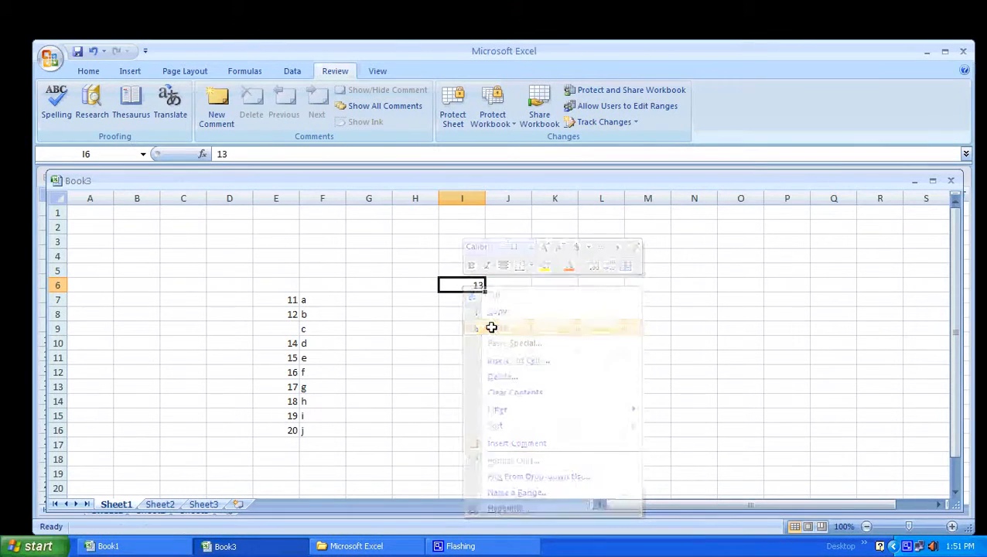
pyautogui.click(283, 327)
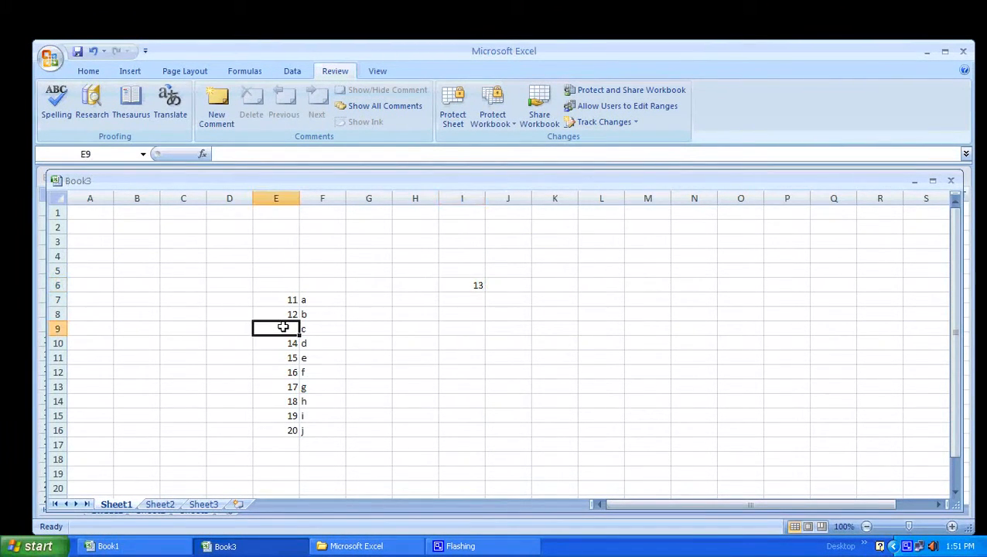
pyautogui.click(452, 286)
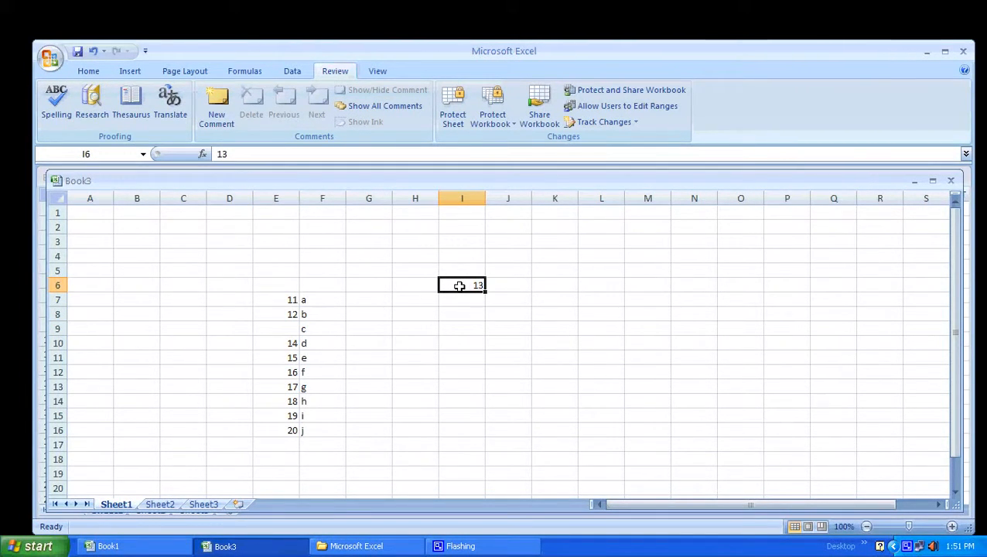
# Copy the value 11 from cell E7 and paste it into cell I8
pyautogui.click(295, 301)
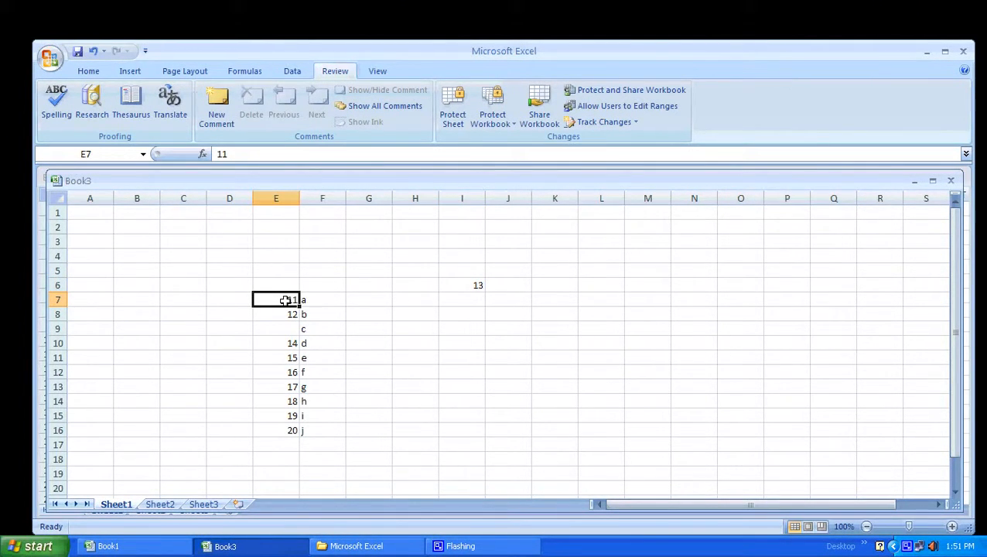
pyautogui.rightClick(285, 300)
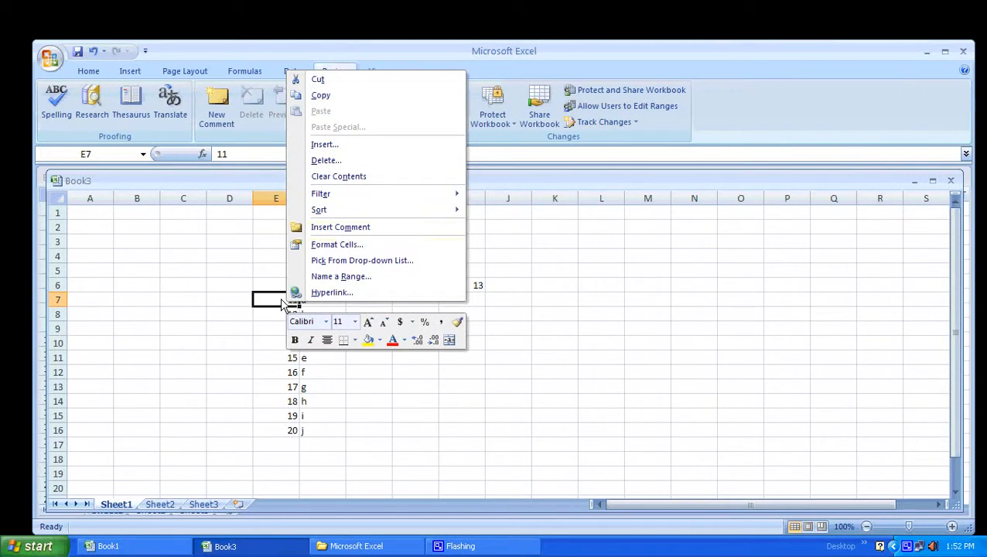
pyautogui.click(334, 101)
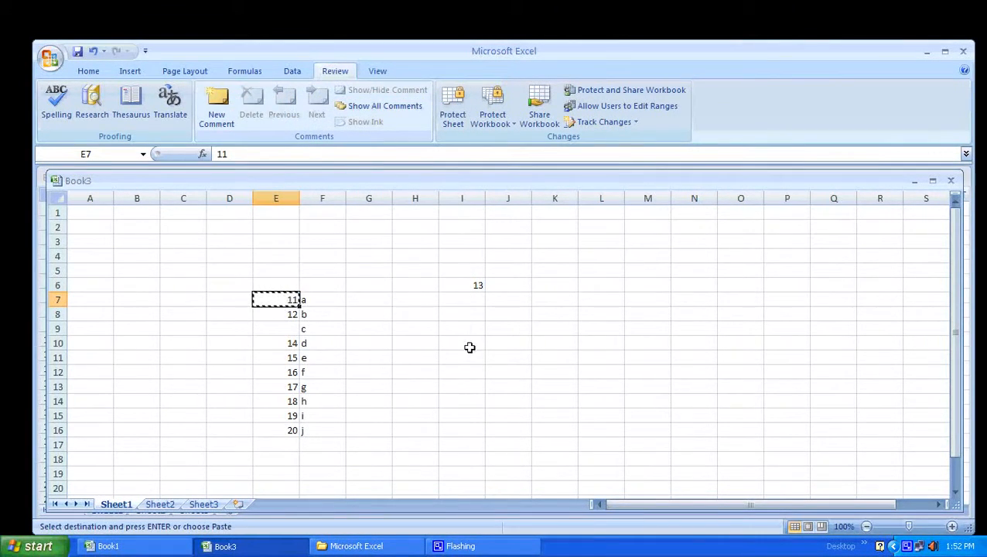
pyautogui.click(464, 314)
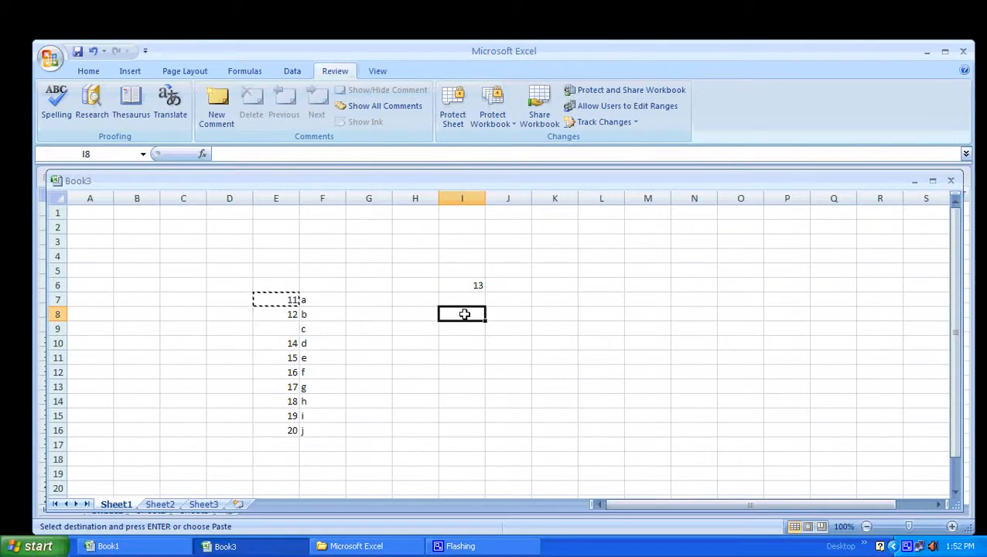
pyautogui.rightClick(464, 314)
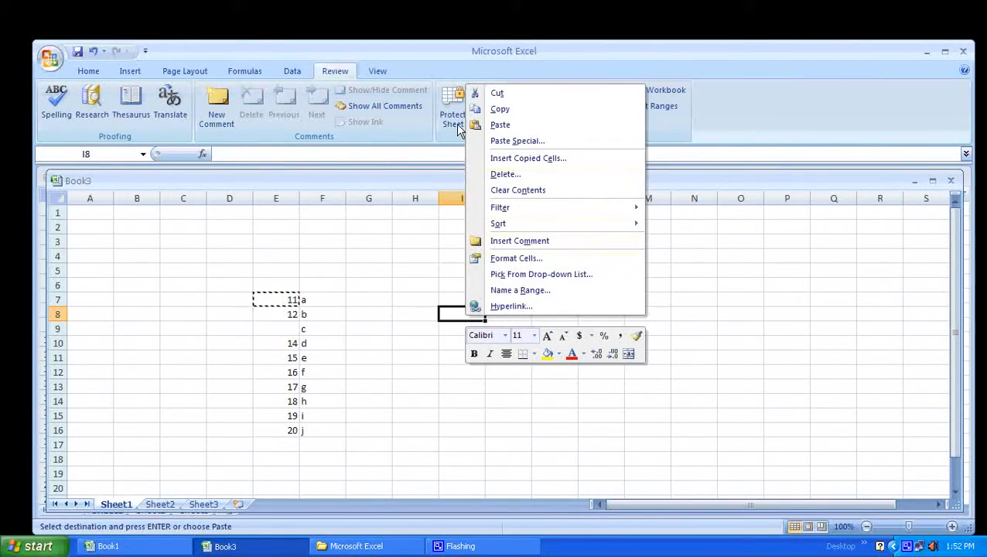
pyautogui.click(523, 129)
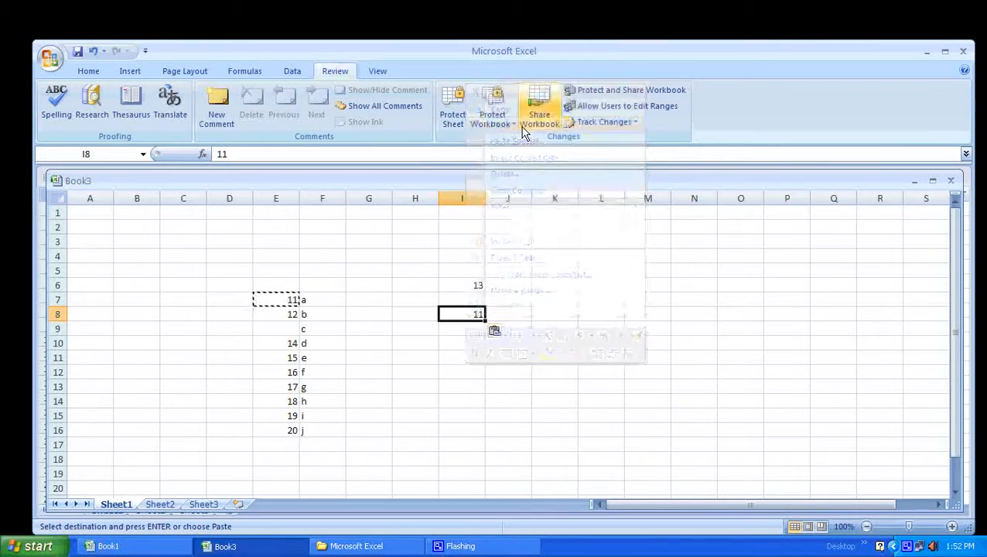
pyautogui.click(275, 300)
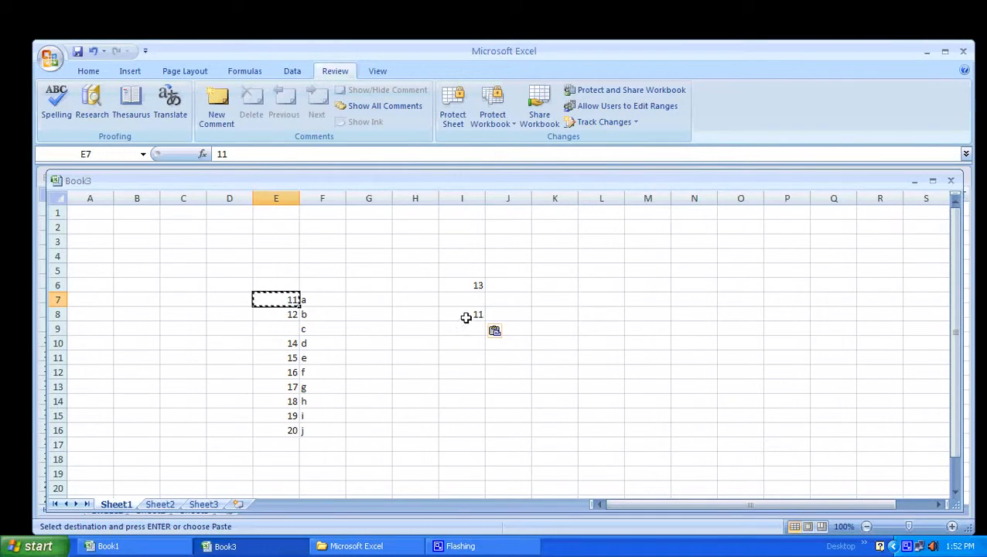
pyautogui.click(467, 315)
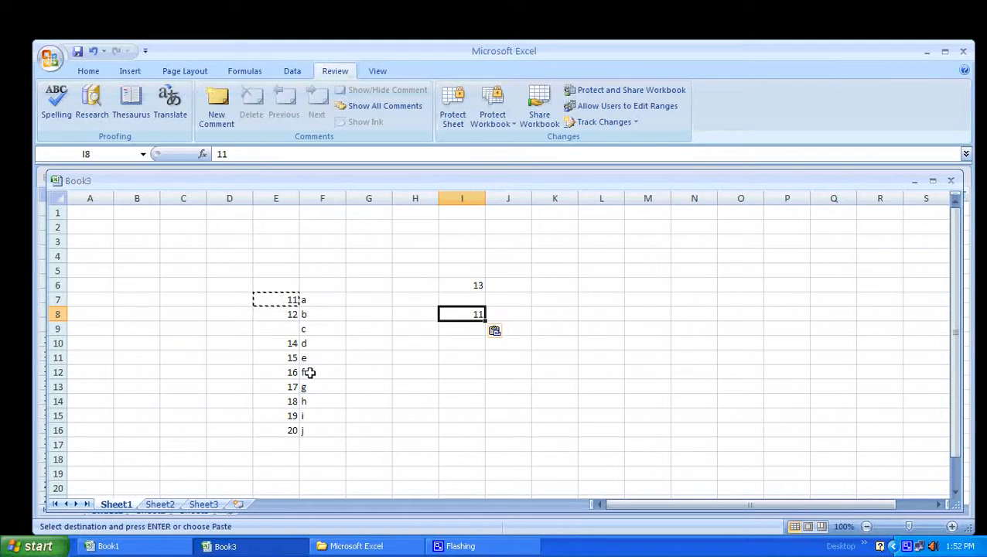
# Start saving the Book3 workbook and choose the Desktop as its save location
pyautogui.click(51, 59)
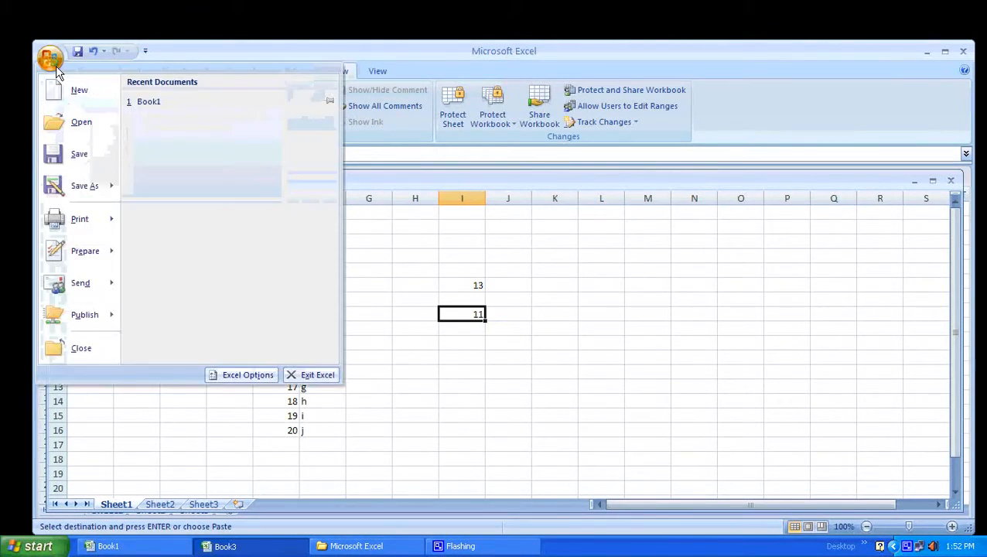
pyautogui.click(82, 155)
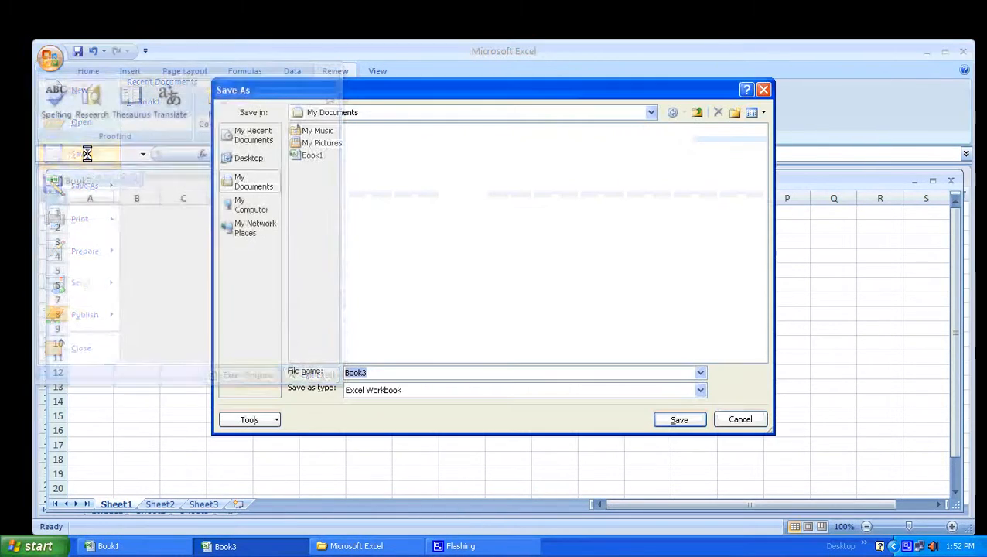
pyautogui.click(256, 161)
pyautogui.click(257, 181)
pyautogui.click(260, 207)
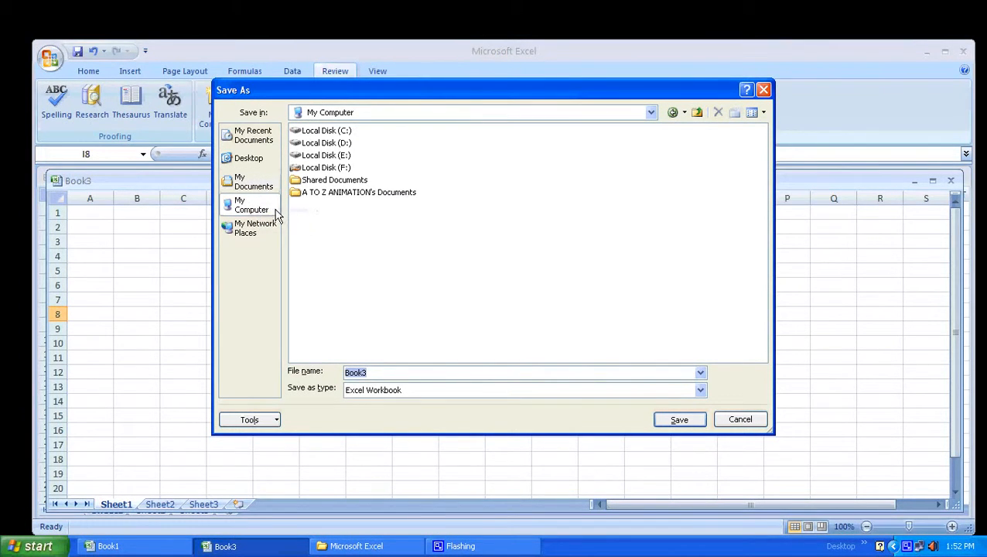
pyautogui.click(261, 168)
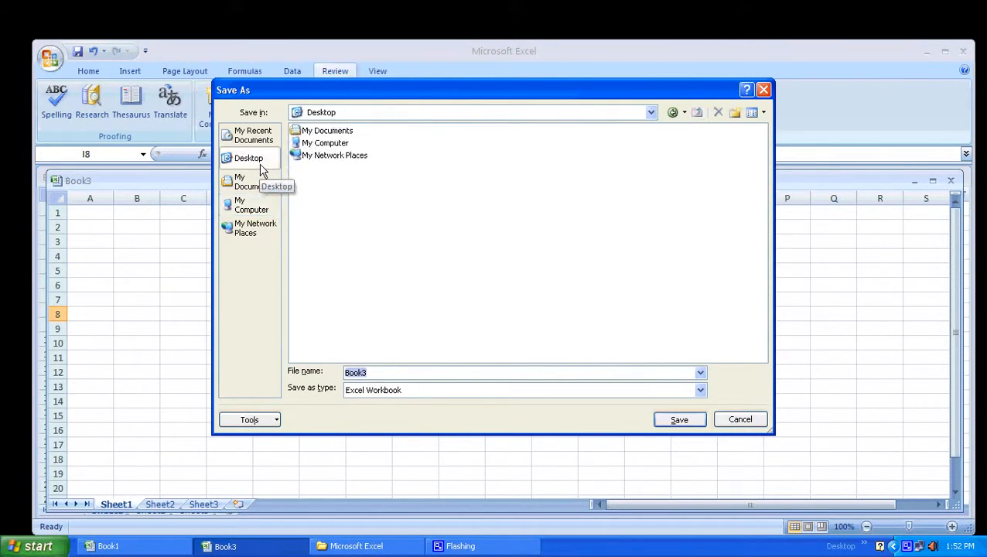
# Replace the suggested file name with cut and save the file as an Excel Workbook
pyautogui.click(371, 373)
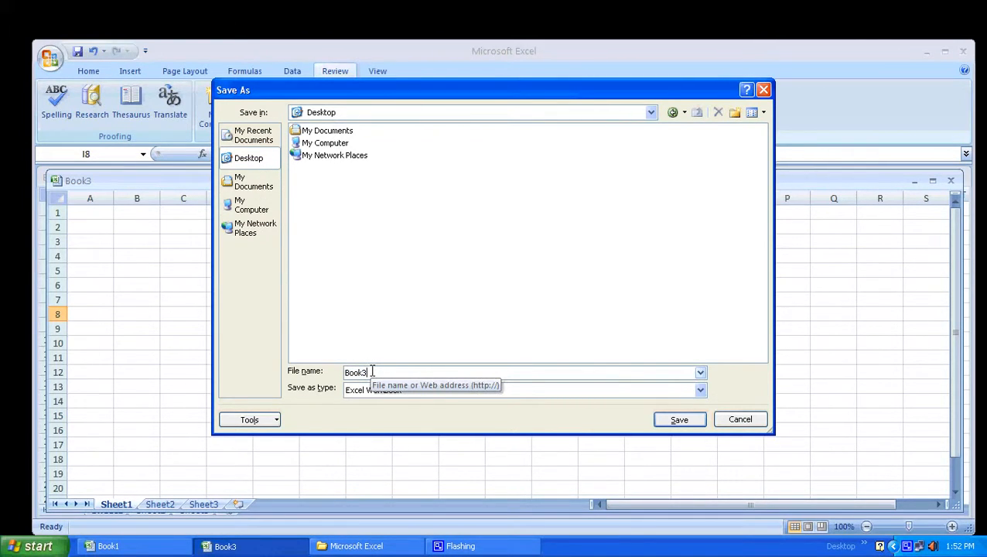
pyautogui.press('BackSpace')
pyautogui.press('BackSpace')
pyautogui.press('BackSpace')
pyautogui.press('BackSpace')
pyautogui.press('BackSpace')
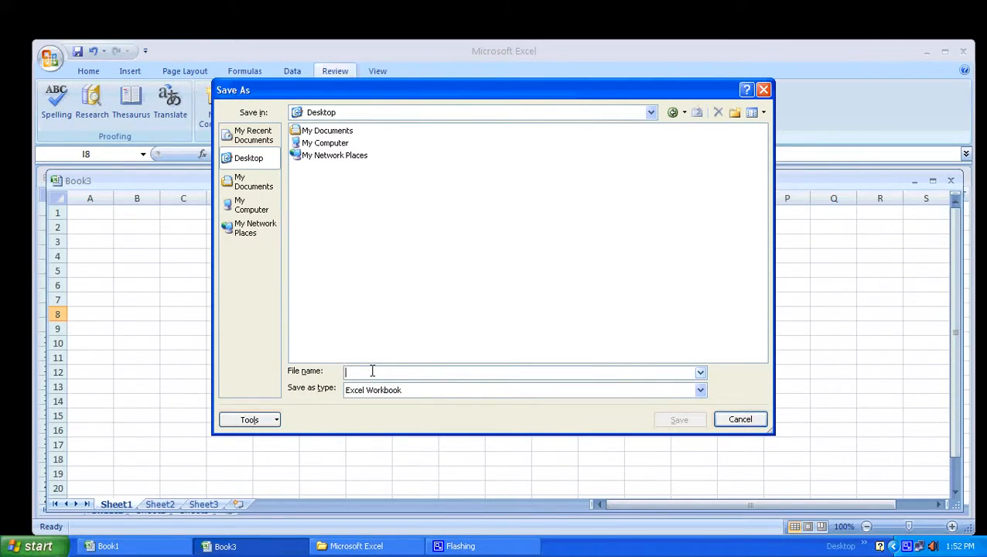
pyautogui.write('cut')
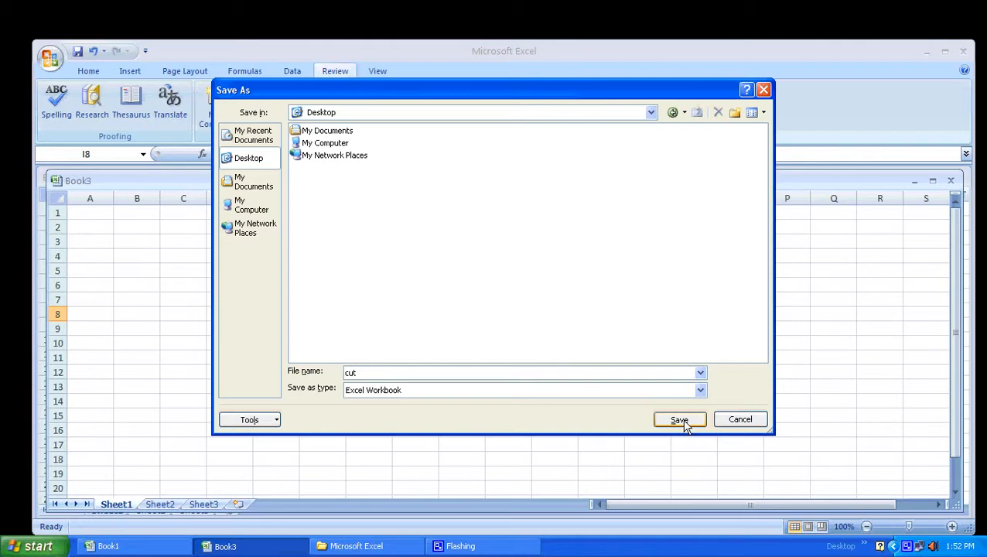
pyautogui.click(685, 424)
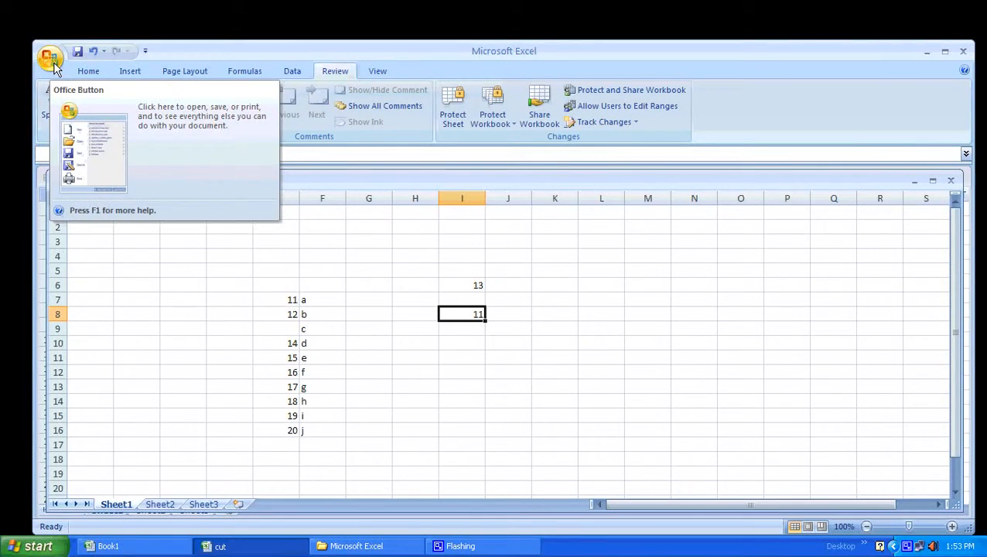
# Close the cut workbook and reopen it from the Desktop
pyautogui.click(965, 52)
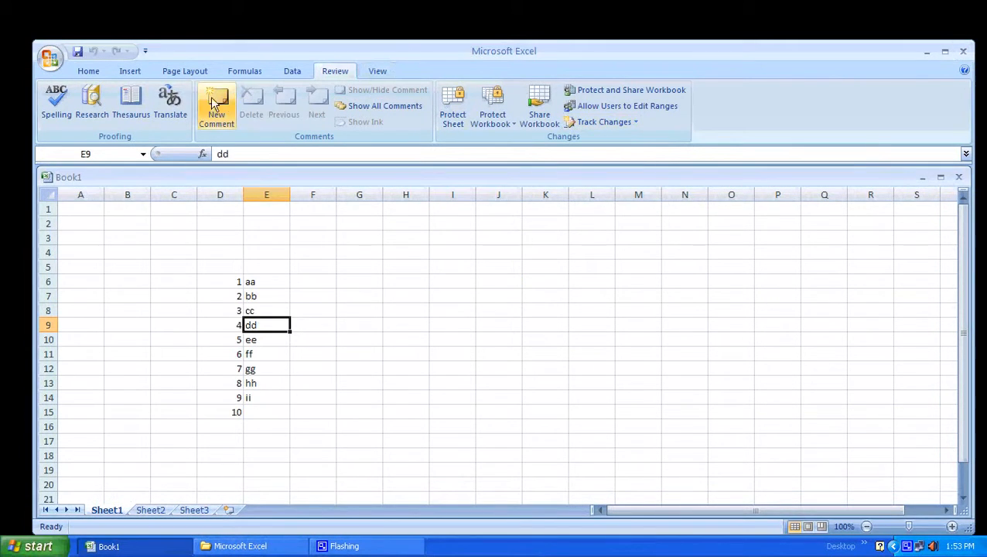
pyautogui.click(51, 59)
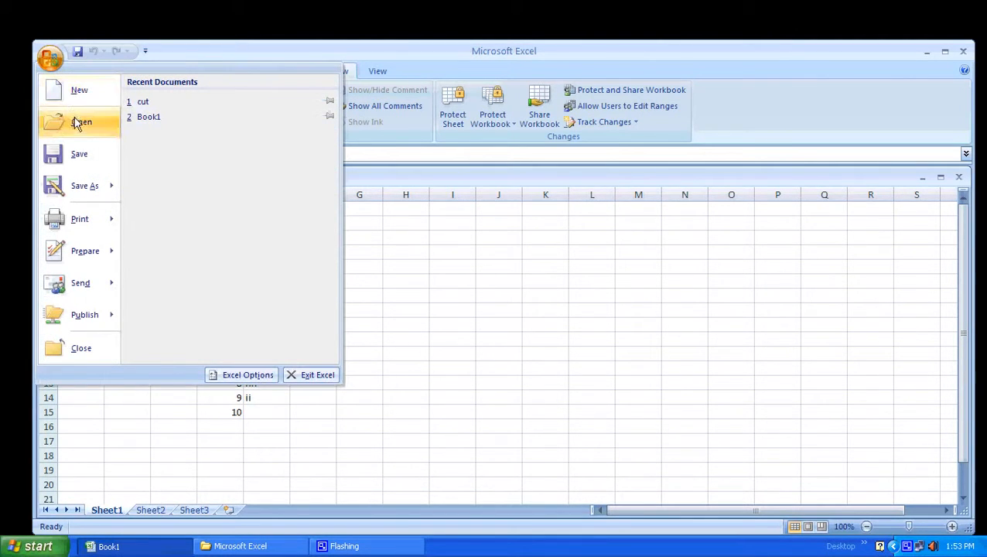
pyautogui.click(78, 122)
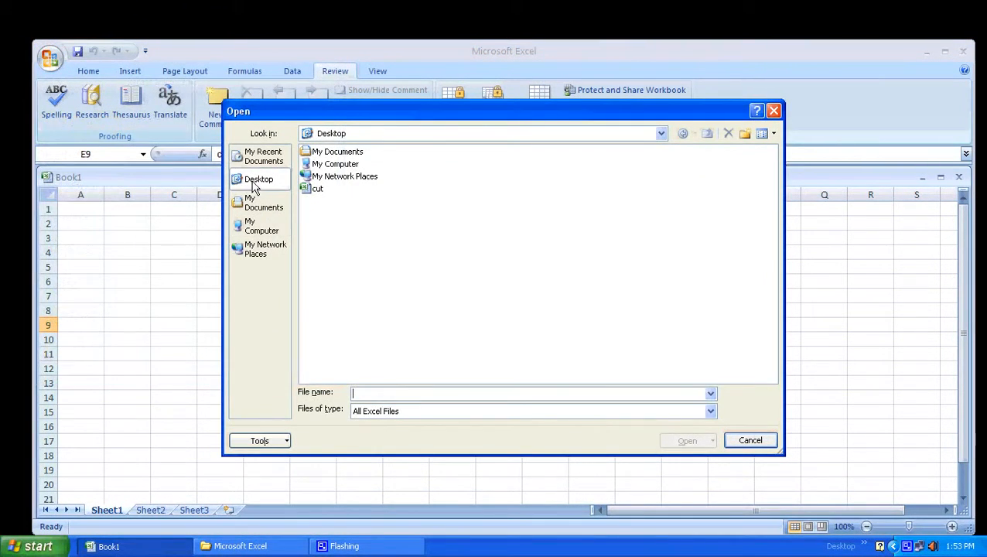
pyautogui.click(253, 208)
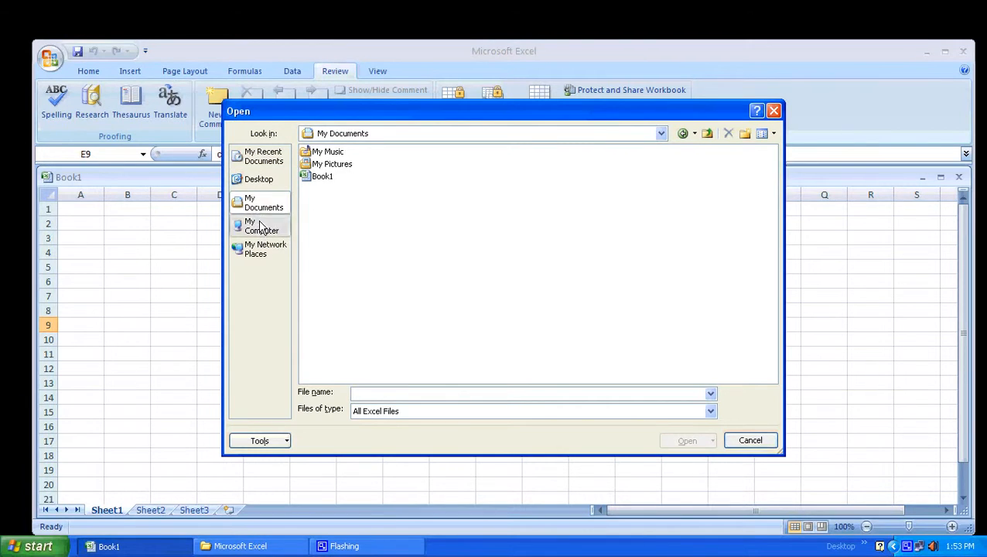
pyautogui.click(261, 230)
pyautogui.click(261, 250)
pyautogui.click(264, 203)
pyautogui.click(261, 184)
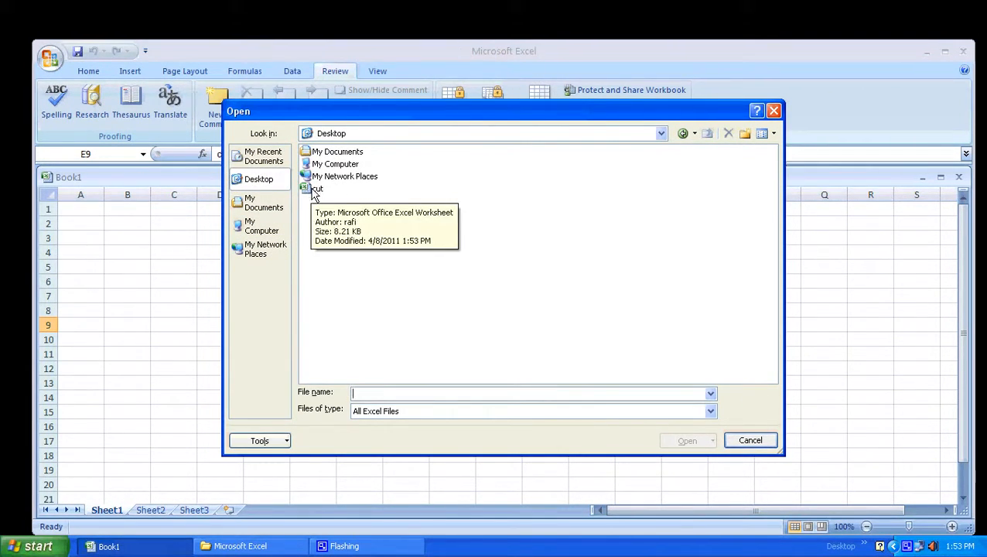
pyautogui.click(314, 192)
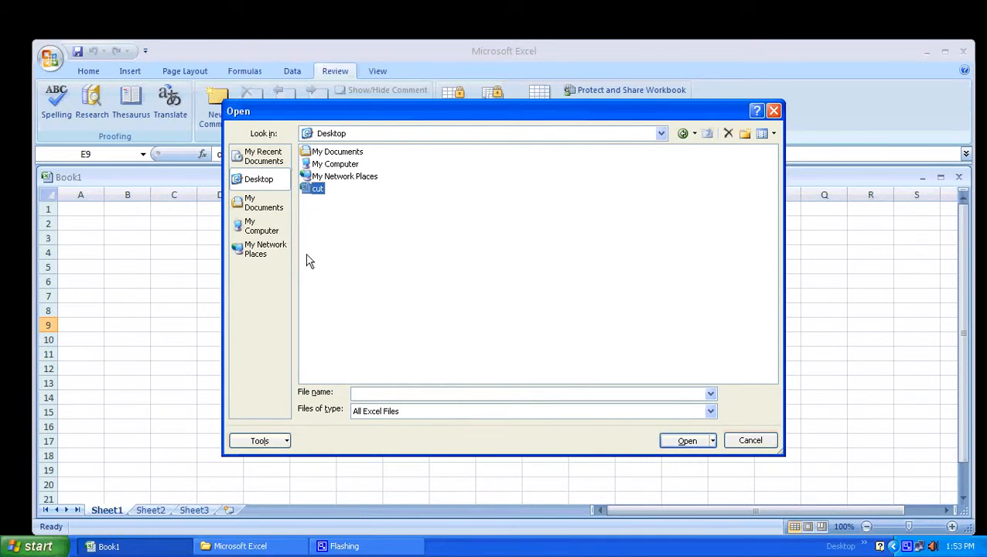
pyautogui.click(688, 441)
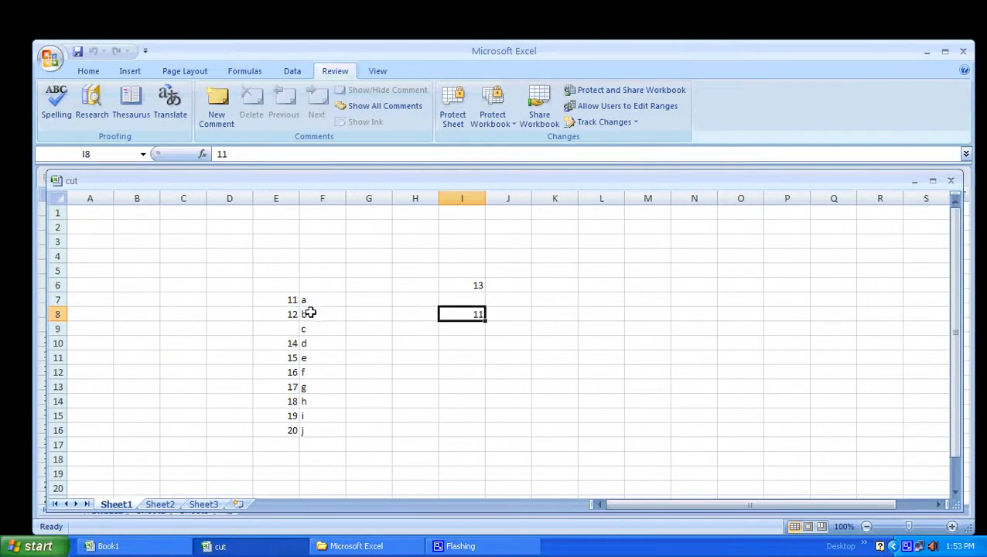
# Enter and confirm passwords to open and to modify the cut workbook in the Save As general options, then close without saving
pyautogui.click(58, 67)
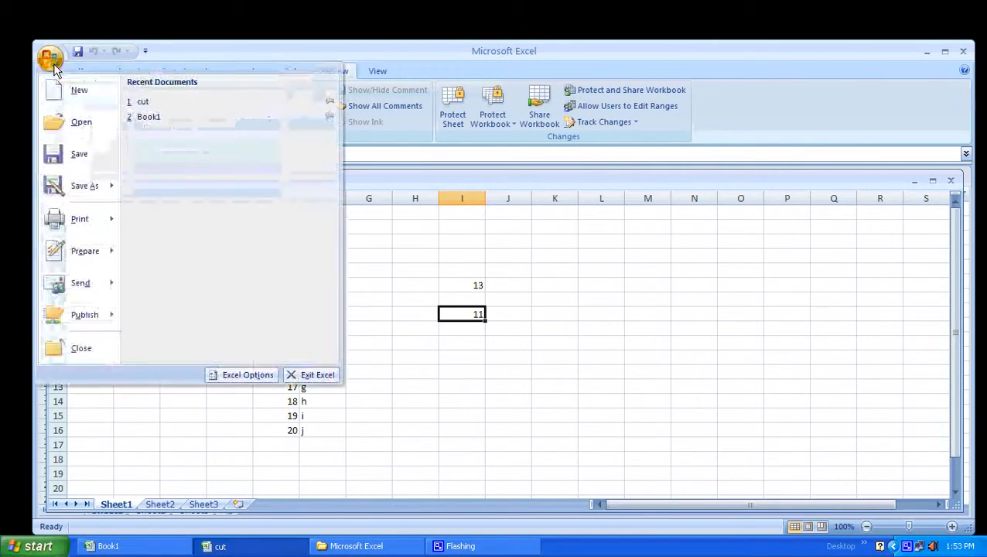
pyautogui.click(82, 186)
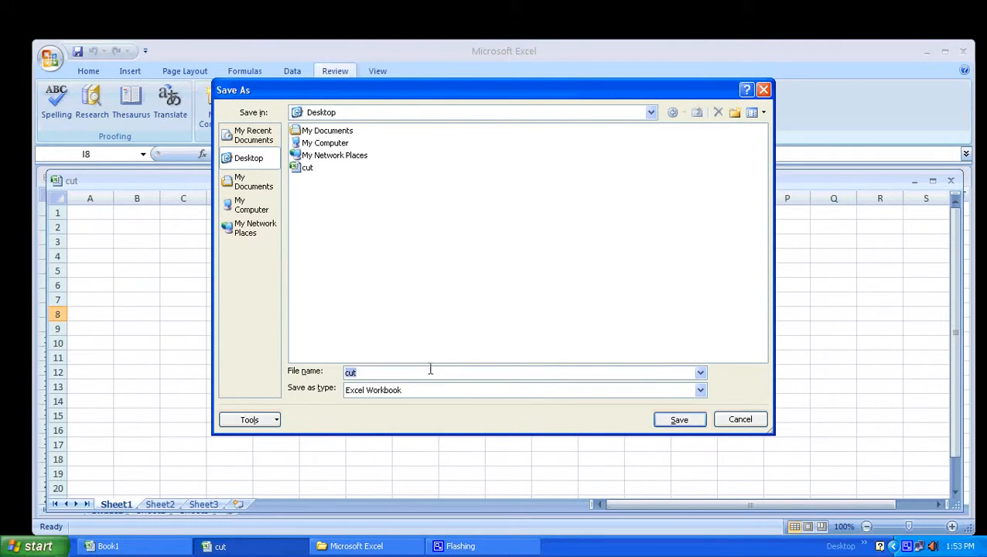
pyautogui.click(267, 422)
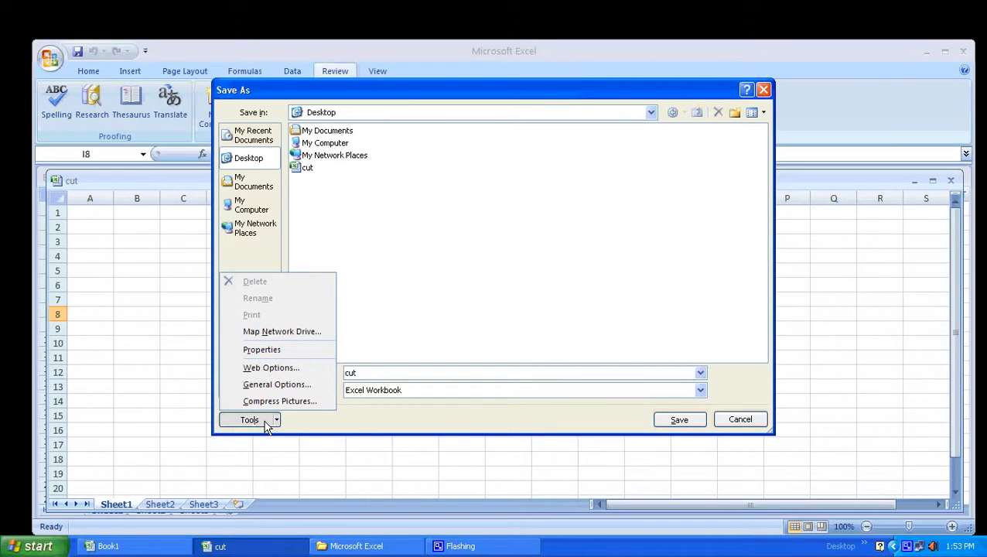
pyautogui.click(279, 384)
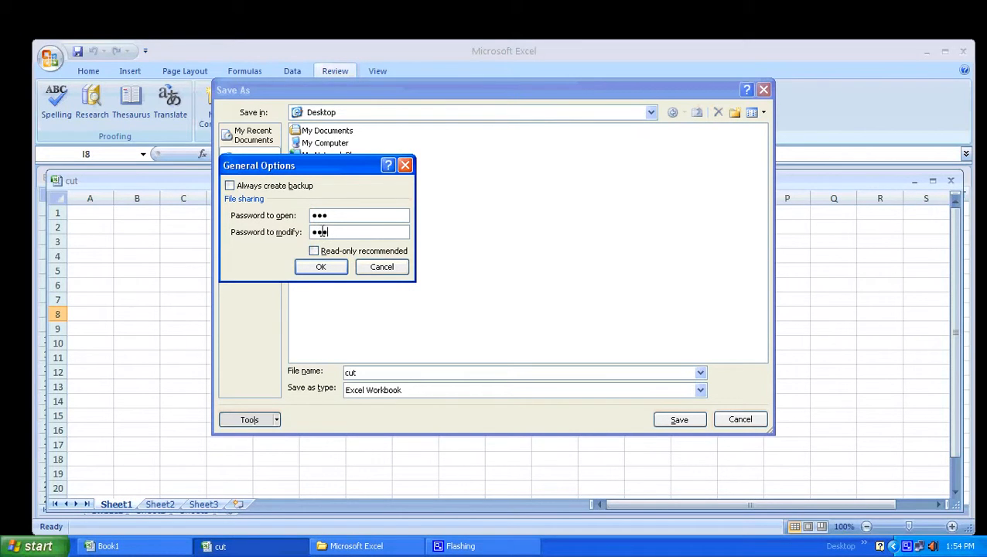
pyautogui.click(323, 267)
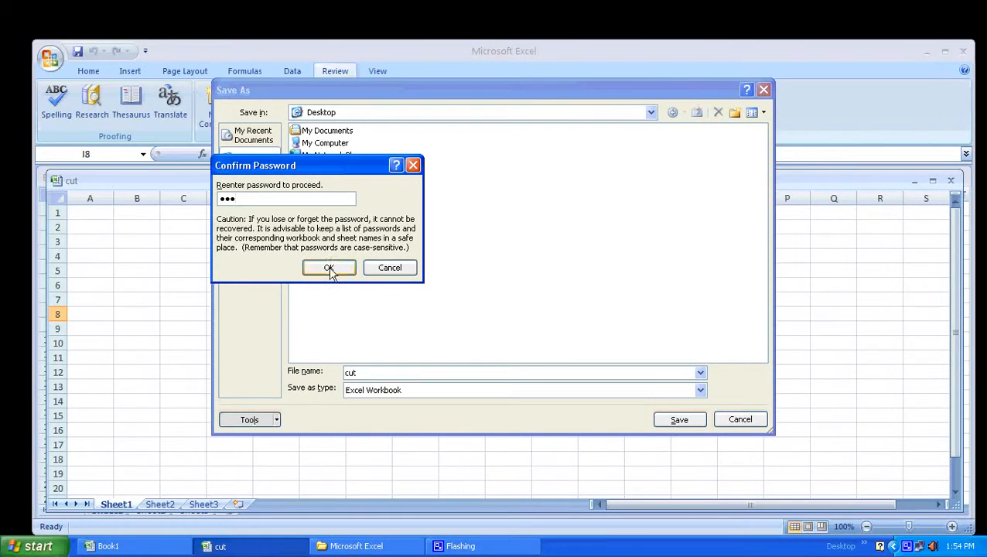
pyautogui.click(329, 269)
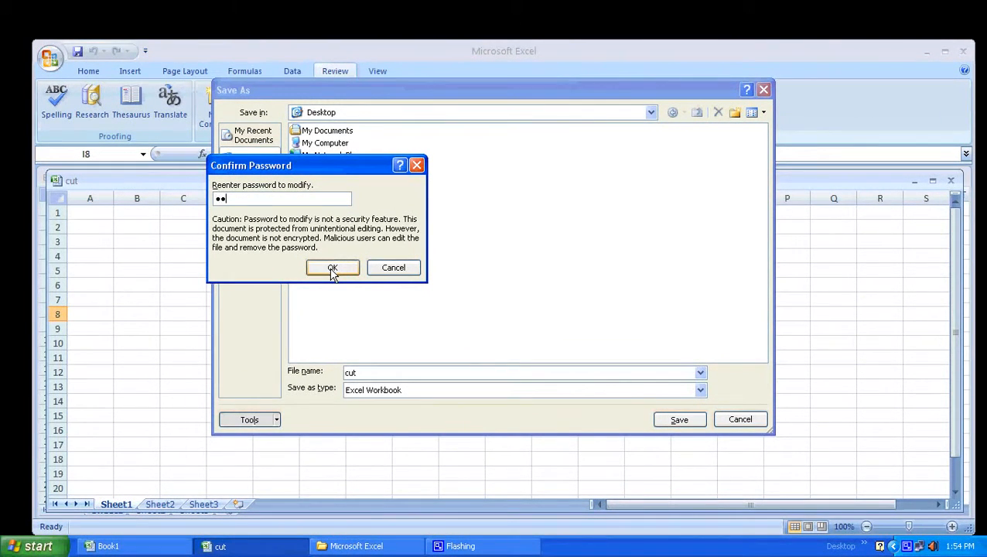
pyautogui.click(332, 269)
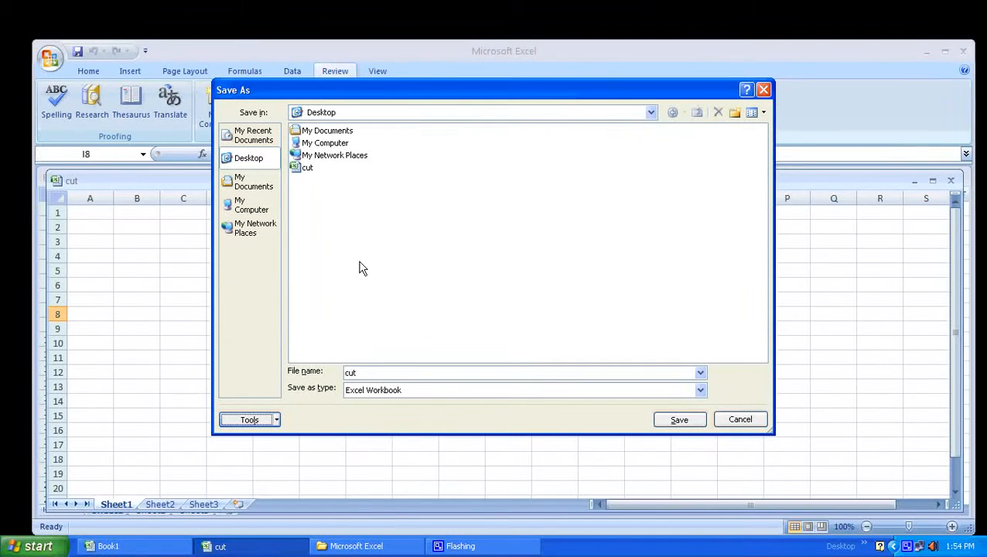
pyautogui.click(763, 90)
# Try to reopen the cut workbook from the Desktop
pyautogui.click(50, 58)
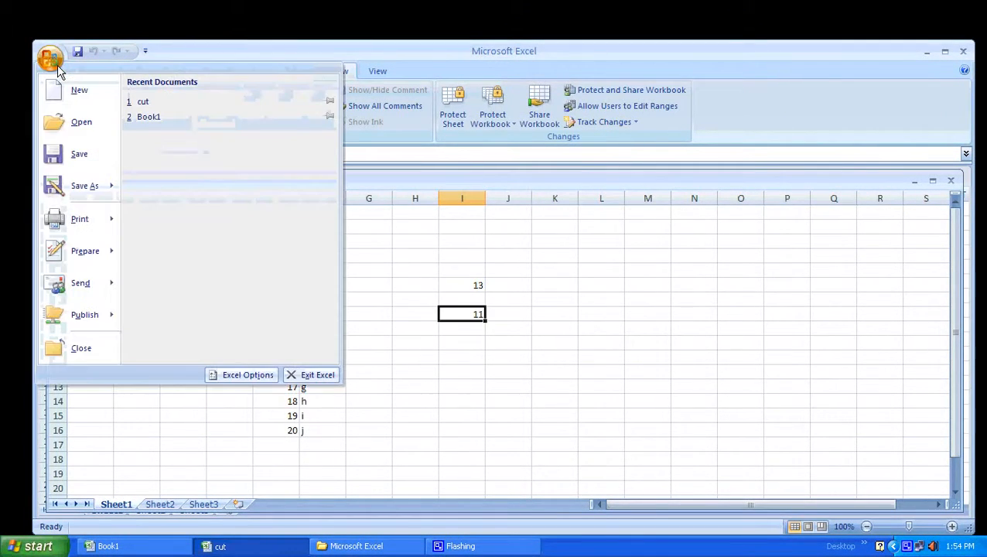
pyautogui.click(80, 124)
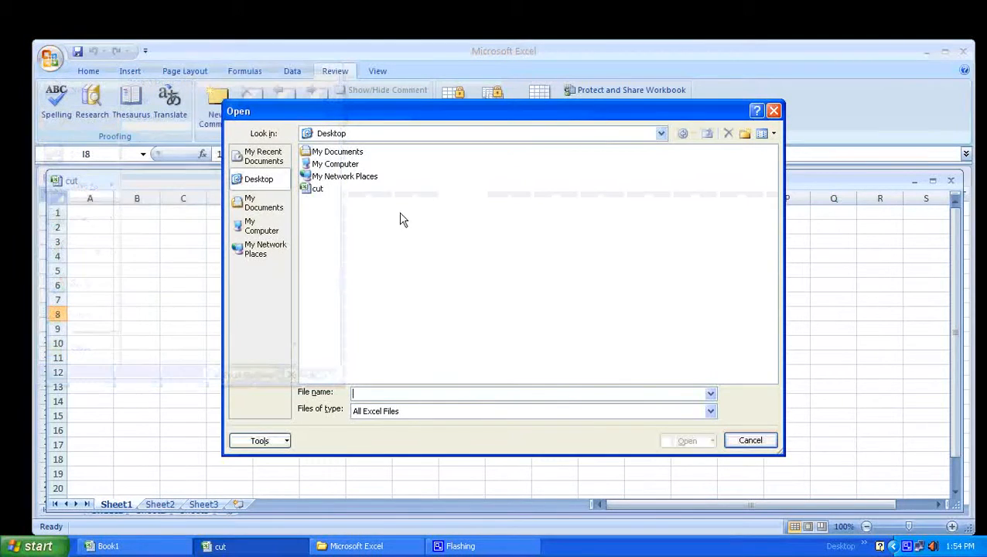
pyautogui.doubleClick(312, 190)
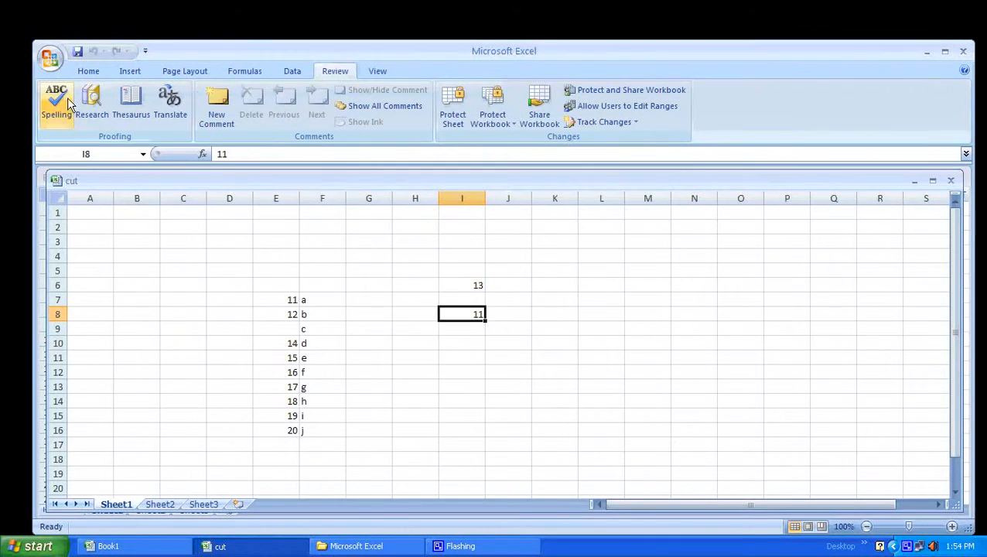
pyautogui.click(53, 61)
pyautogui.click(80, 123)
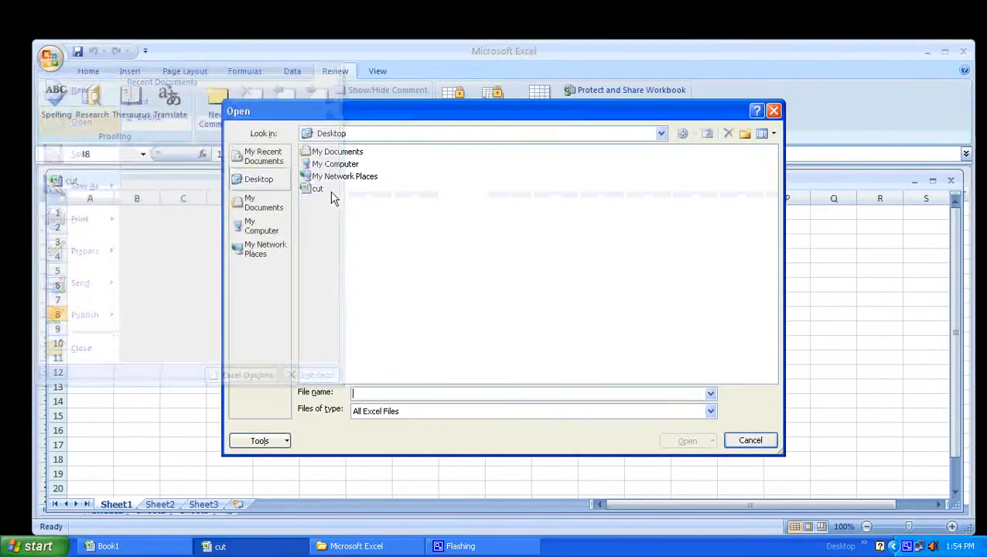
pyautogui.click(315, 190)
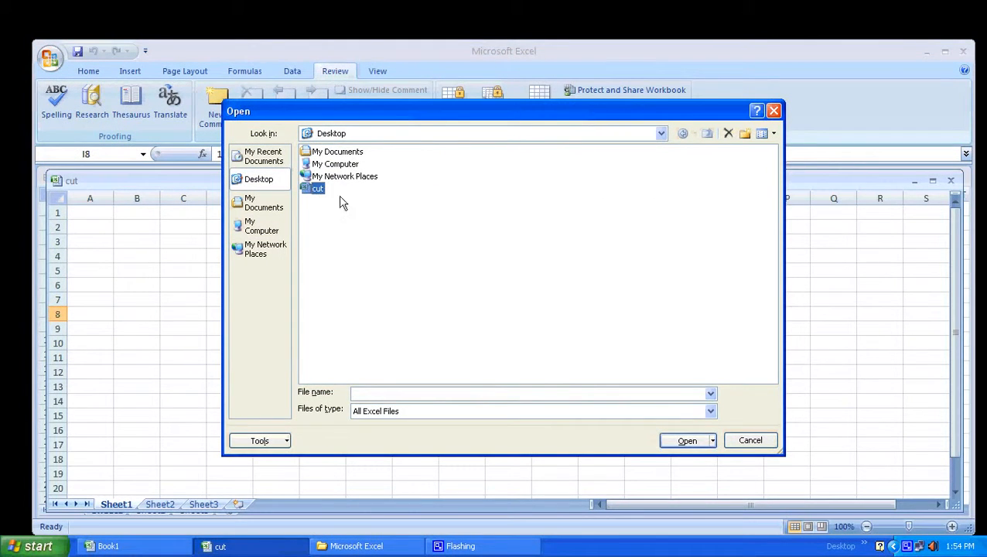
pyautogui.click(687, 440)
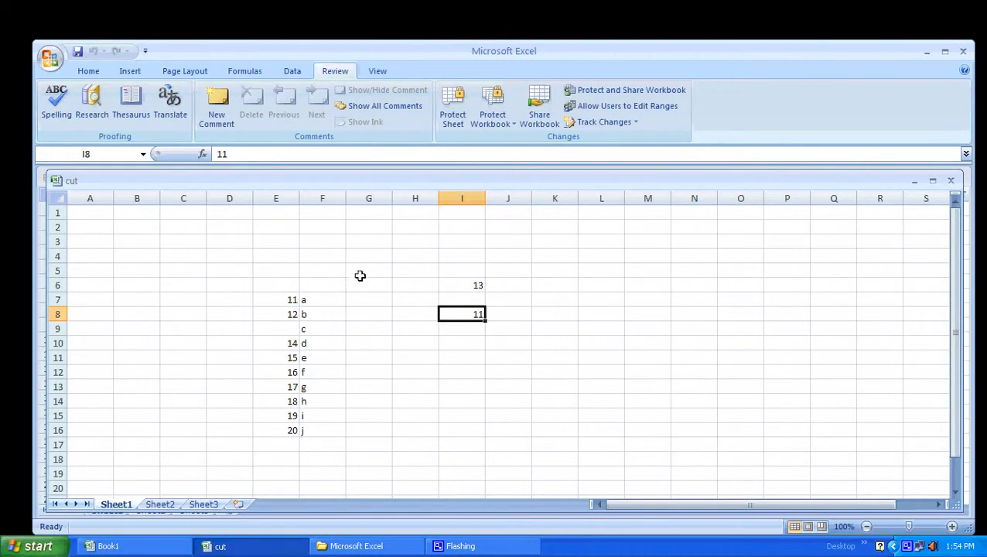
pyautogui.click(304, 312)
pyautogui.click(279, 309)
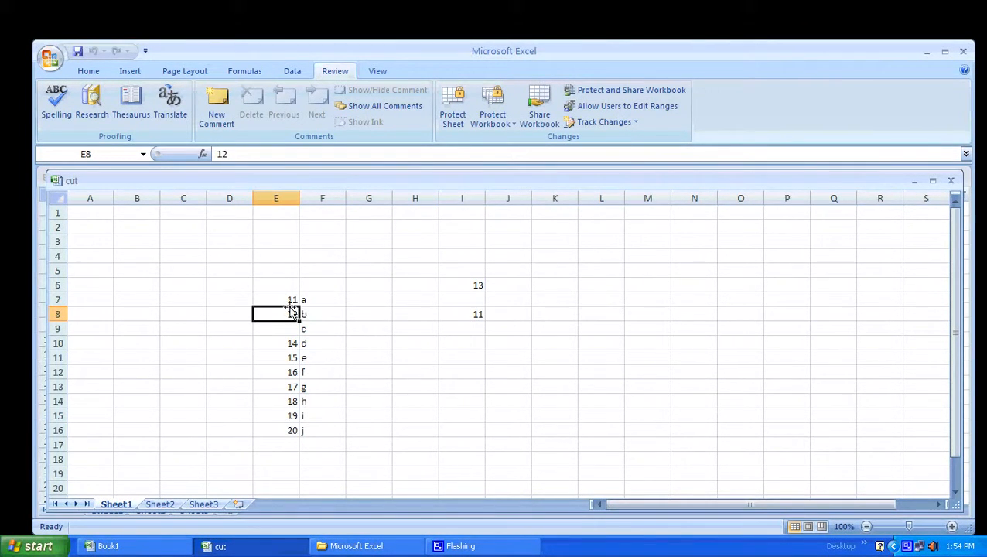
# Delete the cut workbook file from the Desktop within the Open dialog and confirm sending it to the Recycle Bin
pyautogui.click(57, 67)
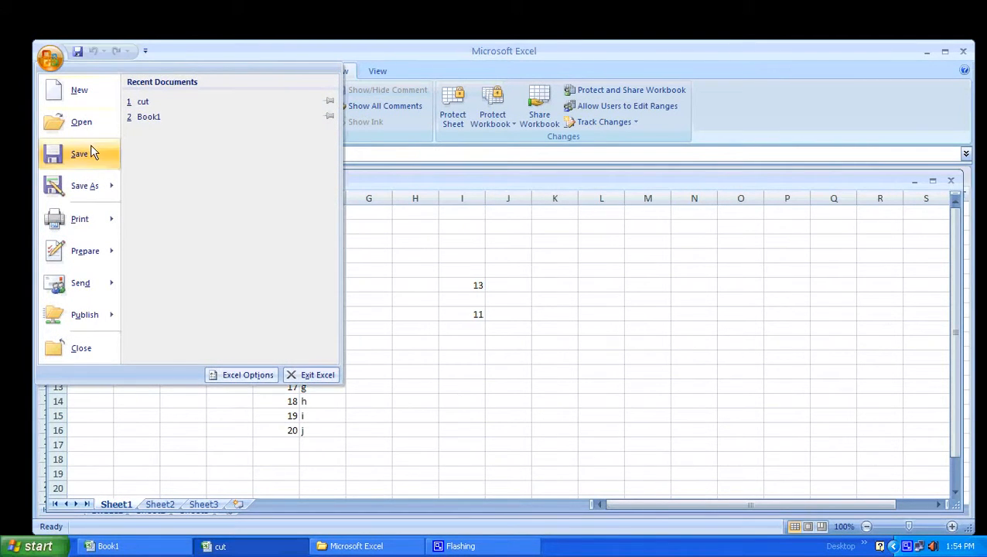
pyautogui.click(82, 124)
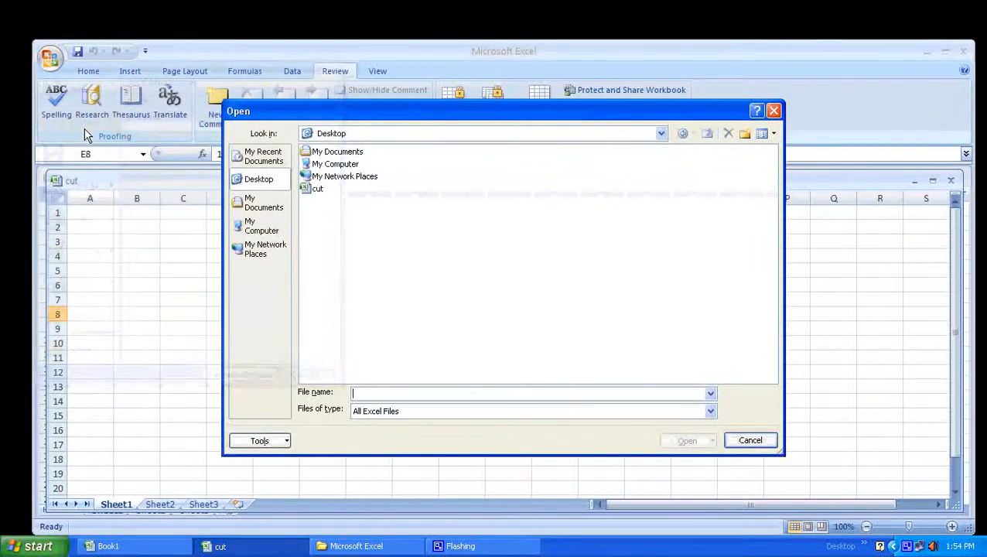
pyautogui.rightClick(316, 194)
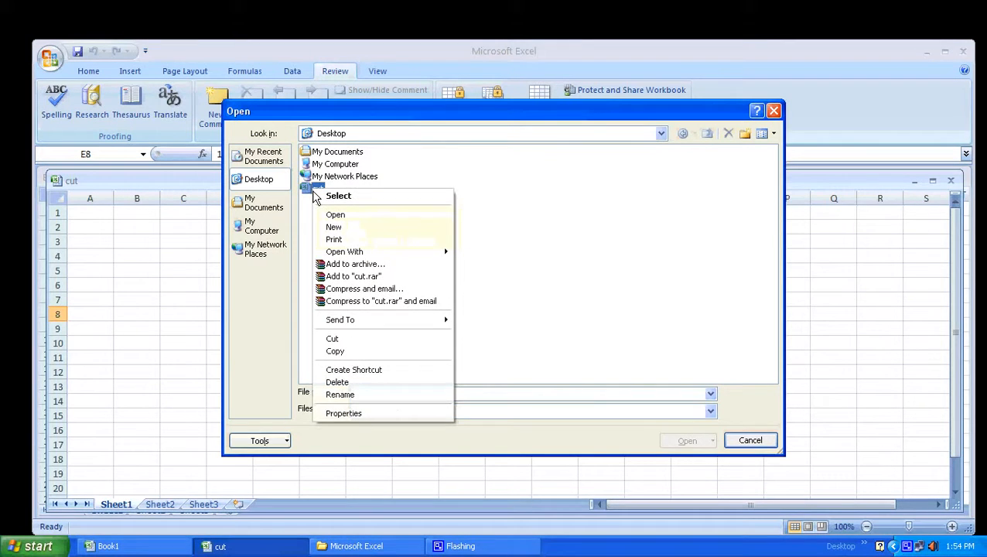
pyautogui.click(369, 384)
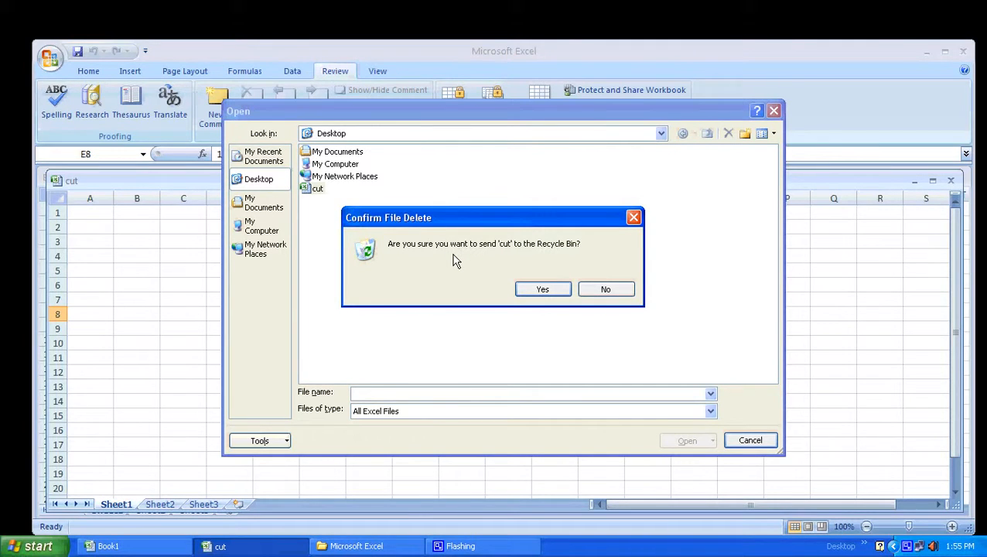
pyautogui.click(544, 291)
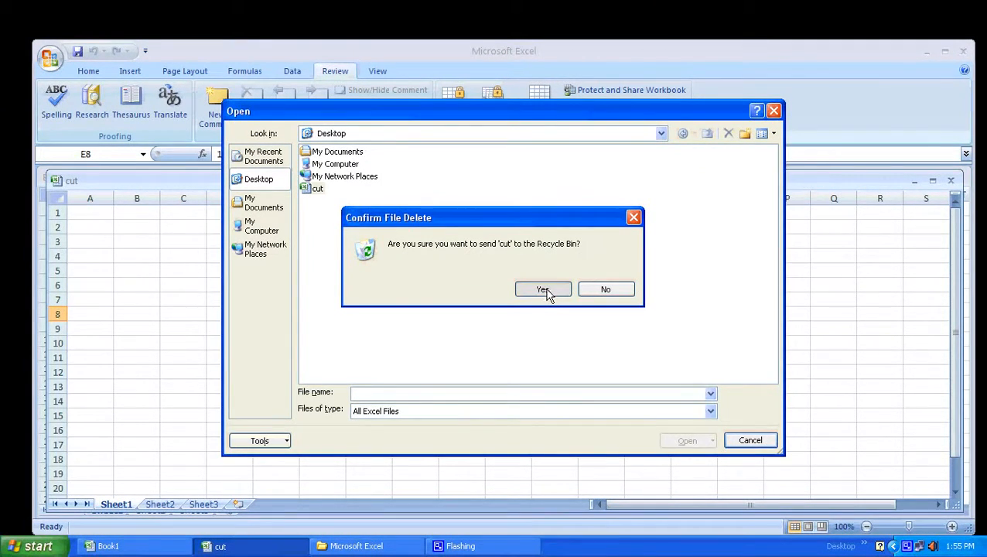